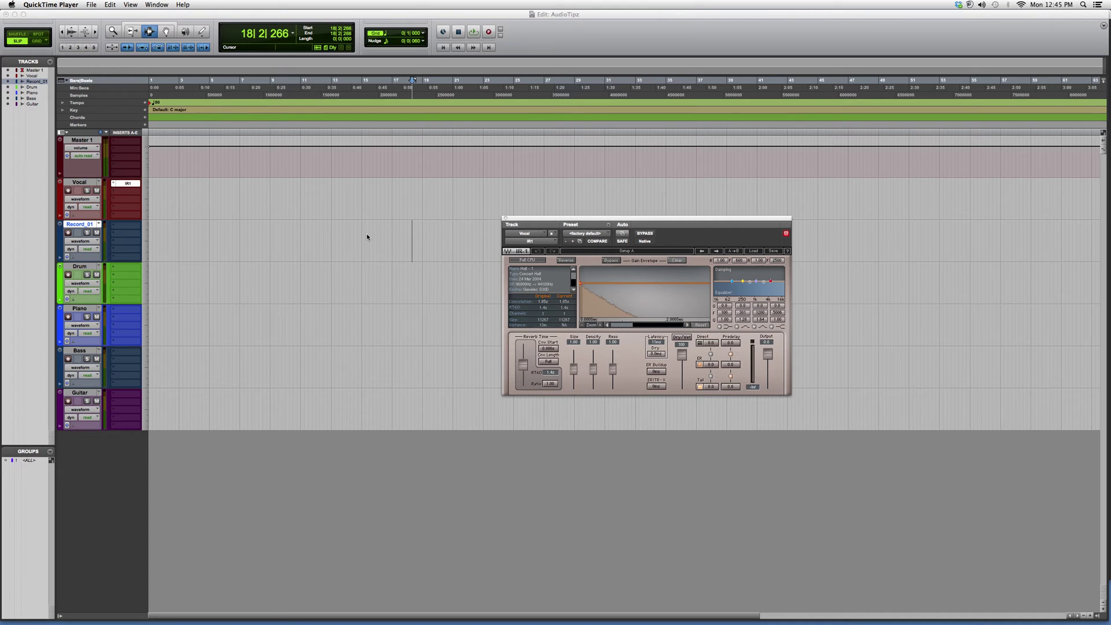
Step: Browse the IR-1 reverb preset list and close it without loading a preset
left_click(362, 233)
left_click(756, 250)
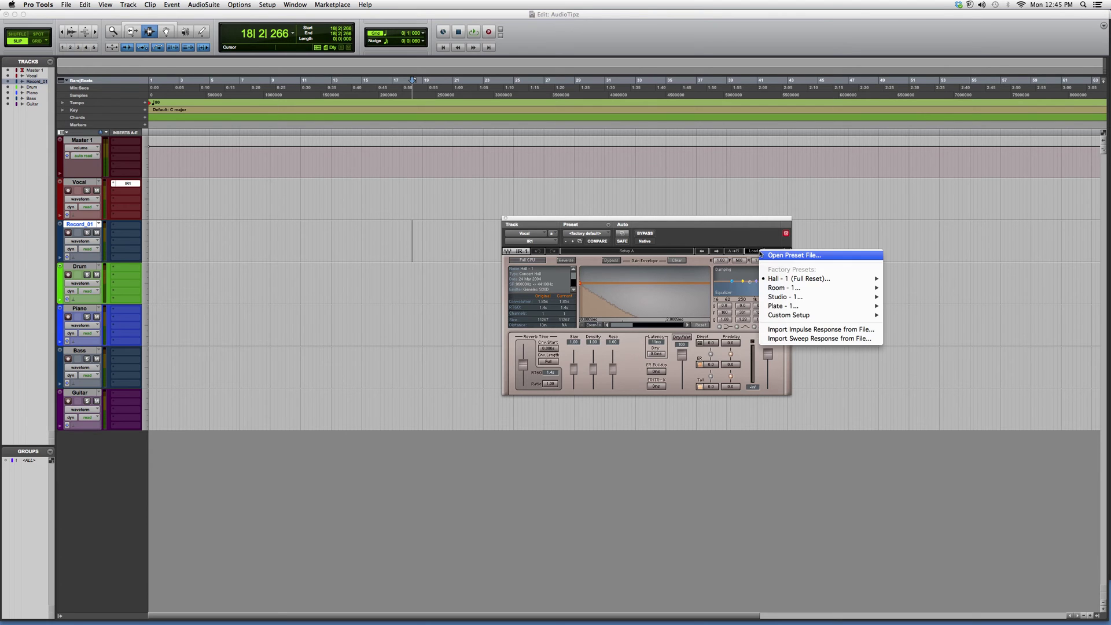
left_click(644, 353)
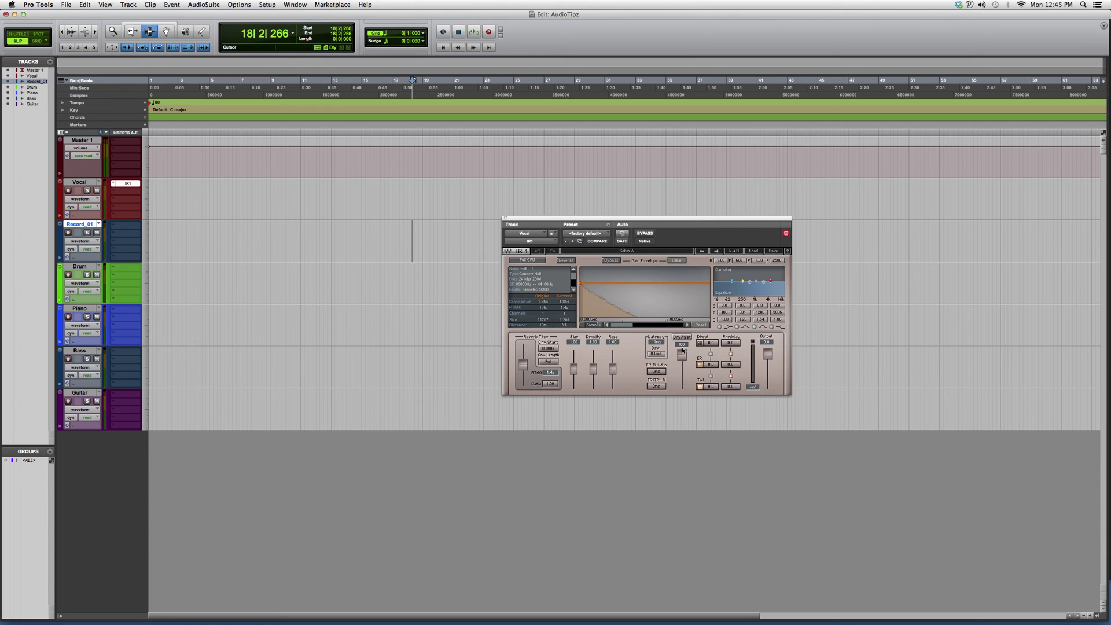
Step: Nudge the IR-1 Dry/Wet fader down, select Reverb Time, and start playback
left_click_drag(683, 354, 682, 355)
left_click(524, 369)
key("space")
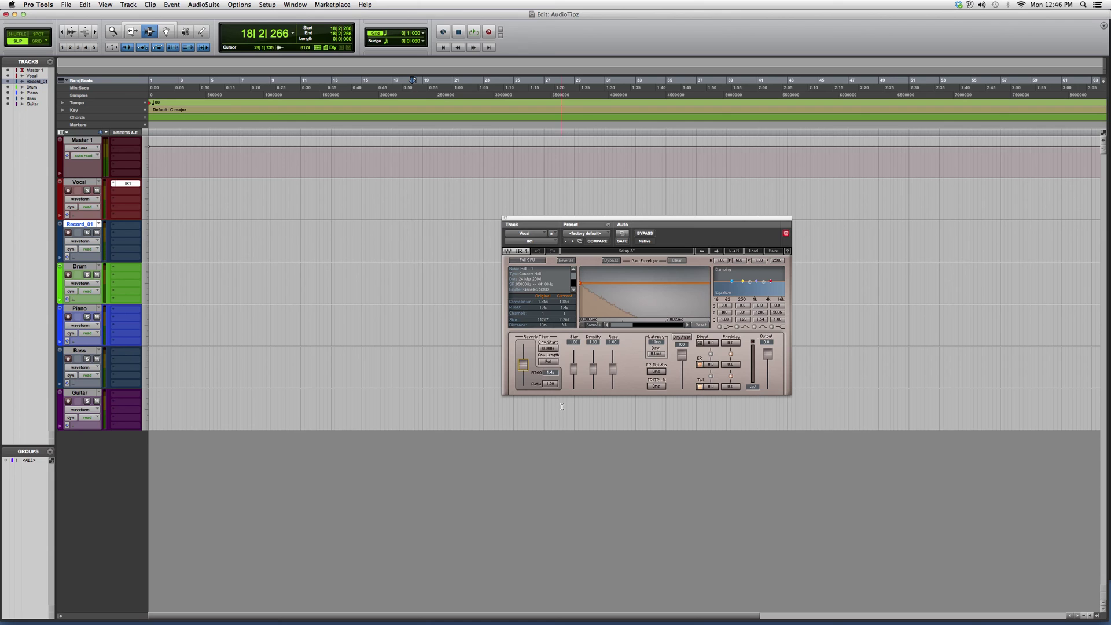